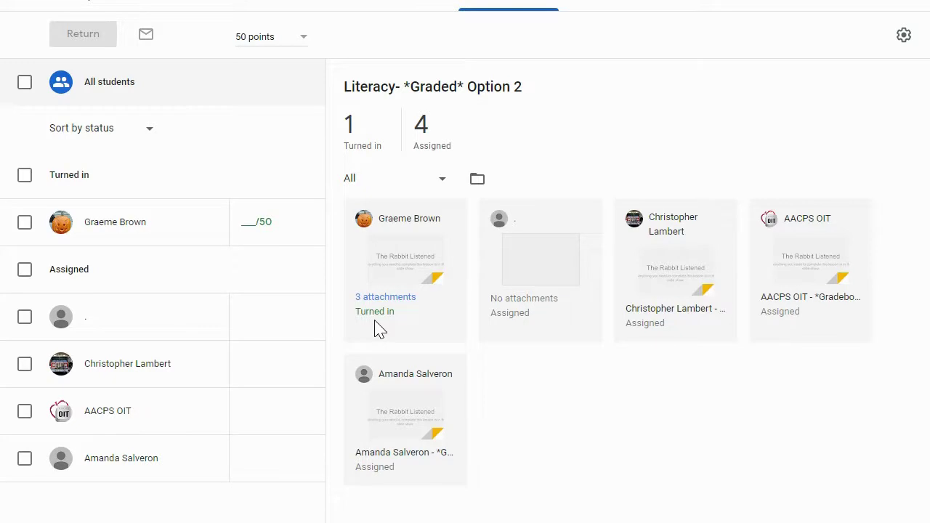
- Open the turned-in student's slides for grading, then move to the next student's unsubmitted copy
{"action": "left_click", "coordinate": [406, 265]}
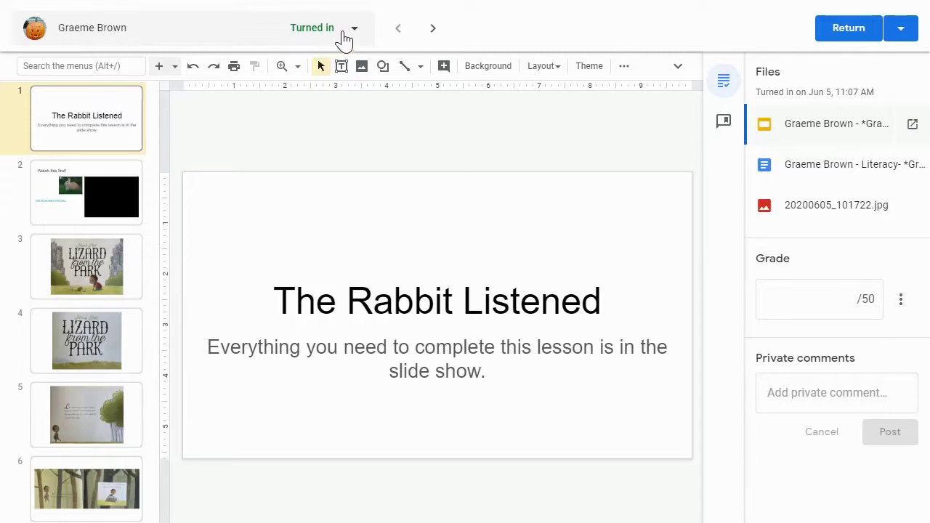
{"action": "left_click", "coordinate": [353, 35]}
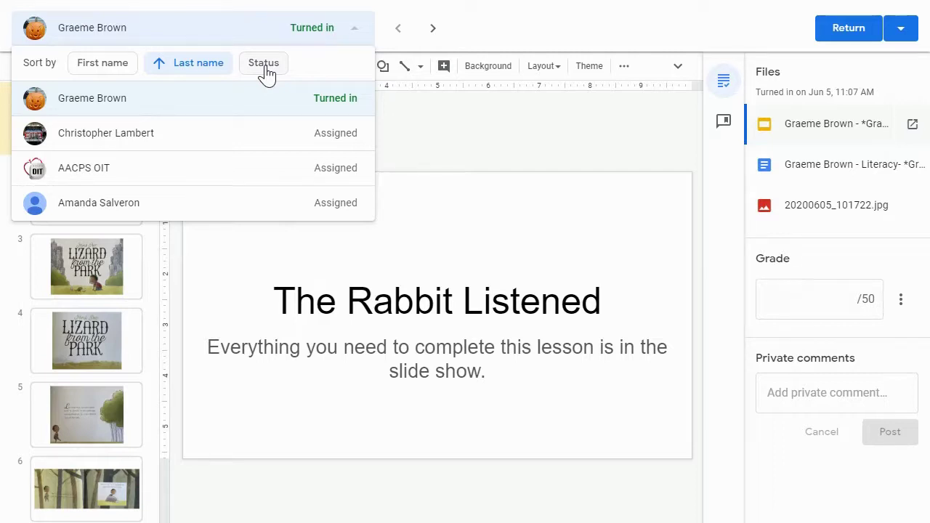
{"action": "left_click", "coordinate": [432, 30]}
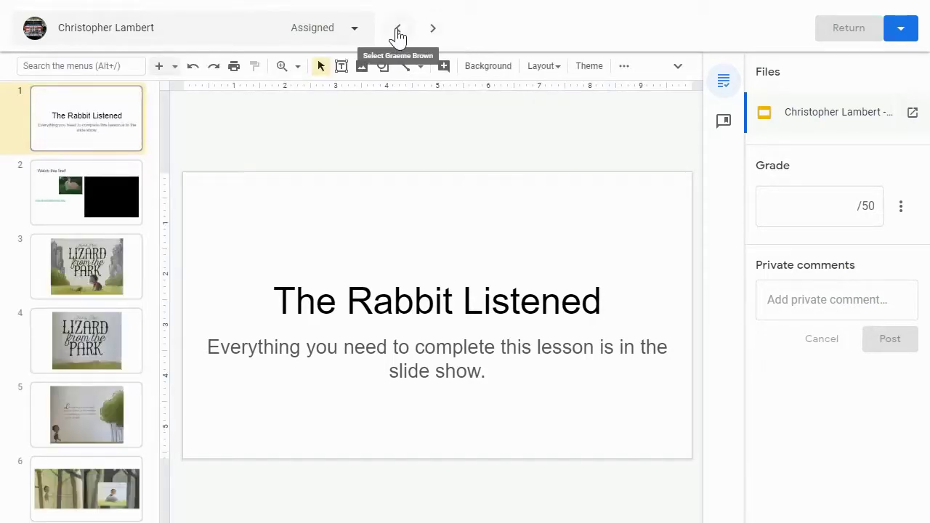
- Go back to the turned-in student's submission and check the Return options without returning
{"action": "left_click", "coordinate": [398, 34]}
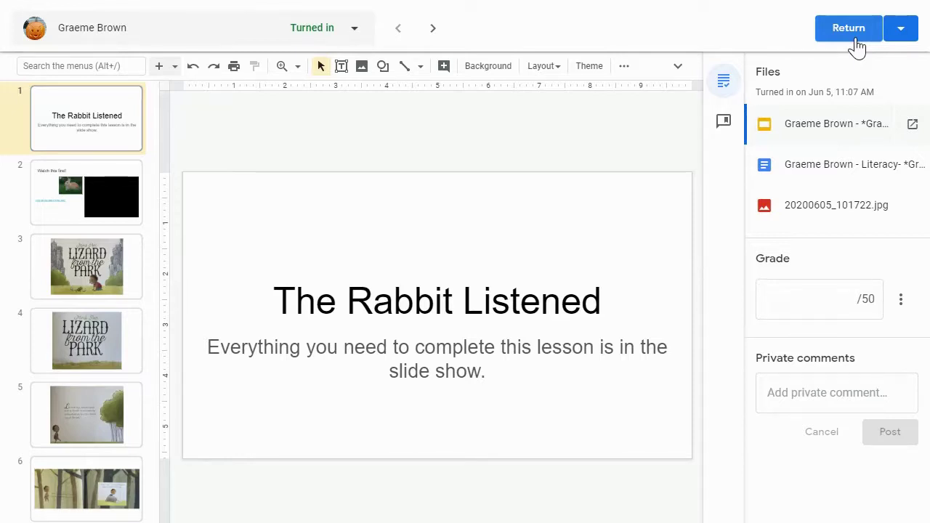
{"action": "left_click", "coordinate": [901, 33]}
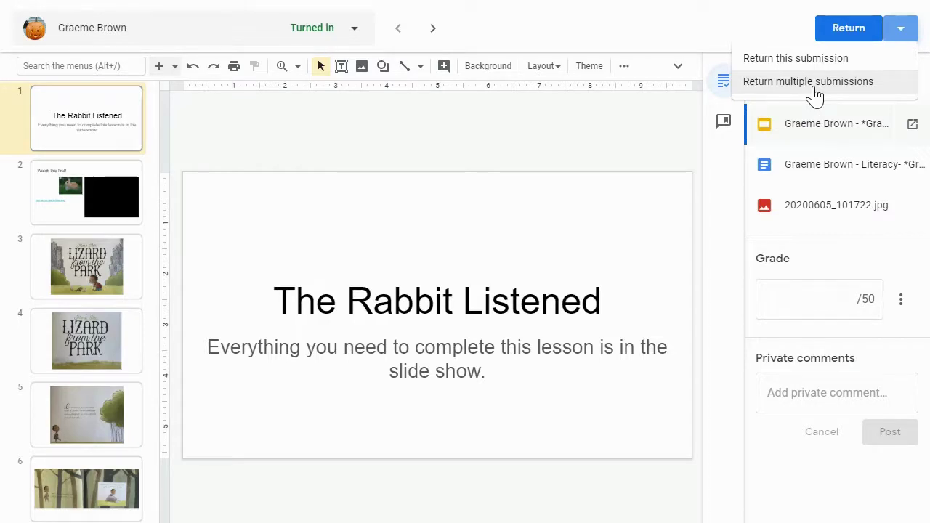
{"action": "left_click", "coordinate": [757, 5]}
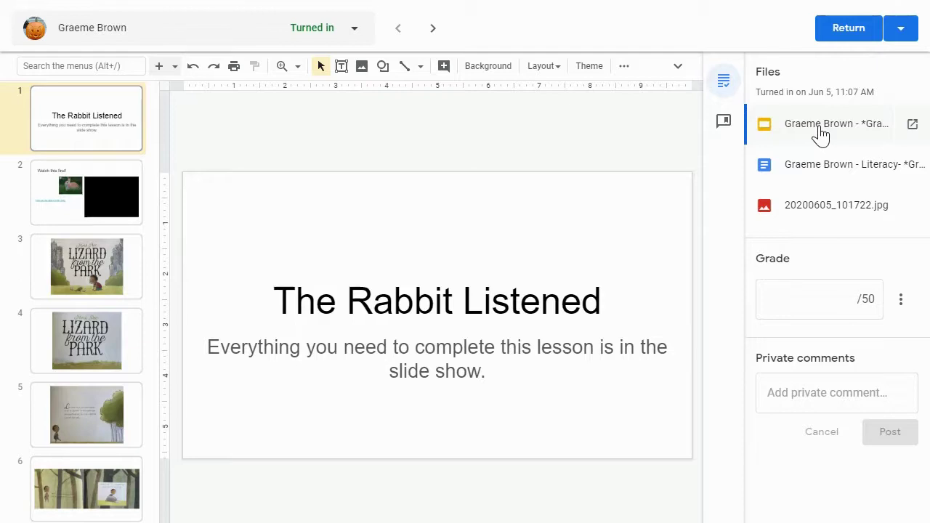
- Preview the Literacy doc and 20200605_101722.jpg attachments, then reopen the Gradebook slides
{"action": "left_click", "coordinate": [818, 170]}
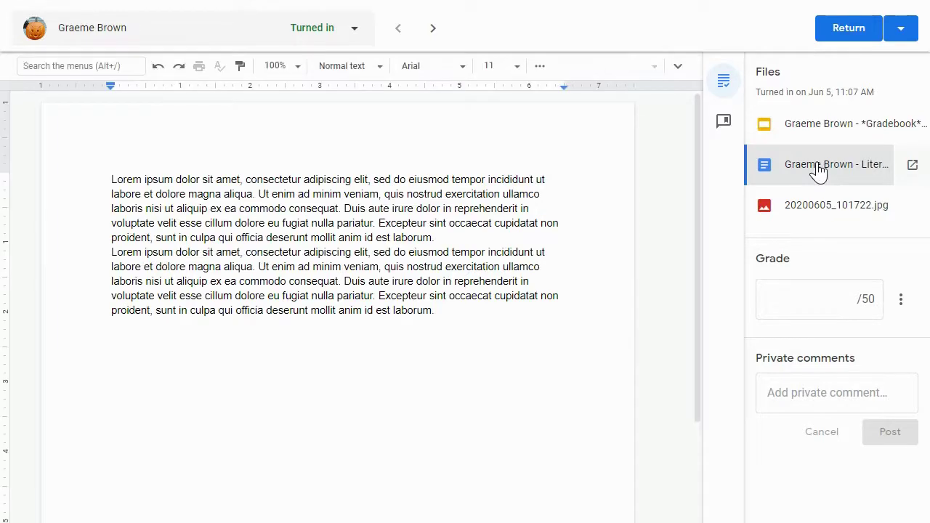
{"action": "left_click", "coordinate": [812, 211]}
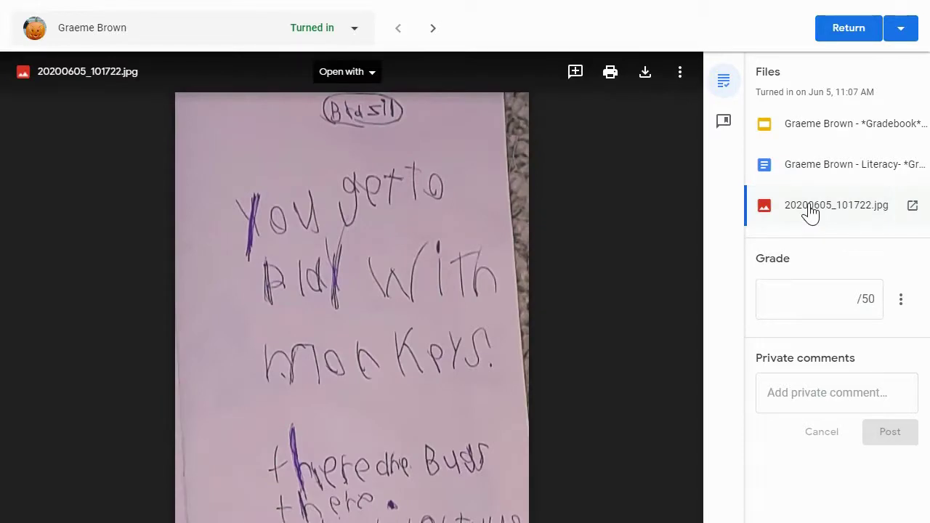
{"action": "left_click", "coordinate": [833, 138]}
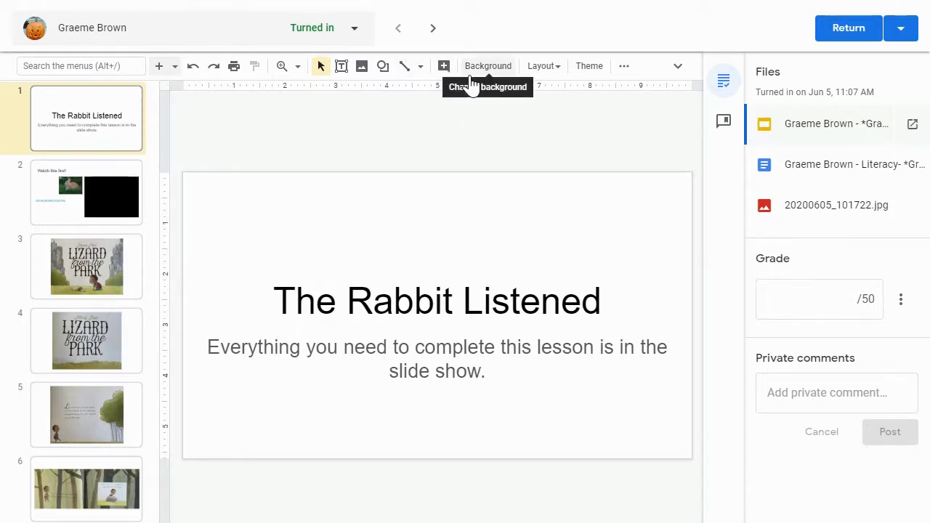
- Expand the Slides menus and select the whole subtitle sentence on slide 1
{"action": "left_click", "coordinate": [679, 70]}
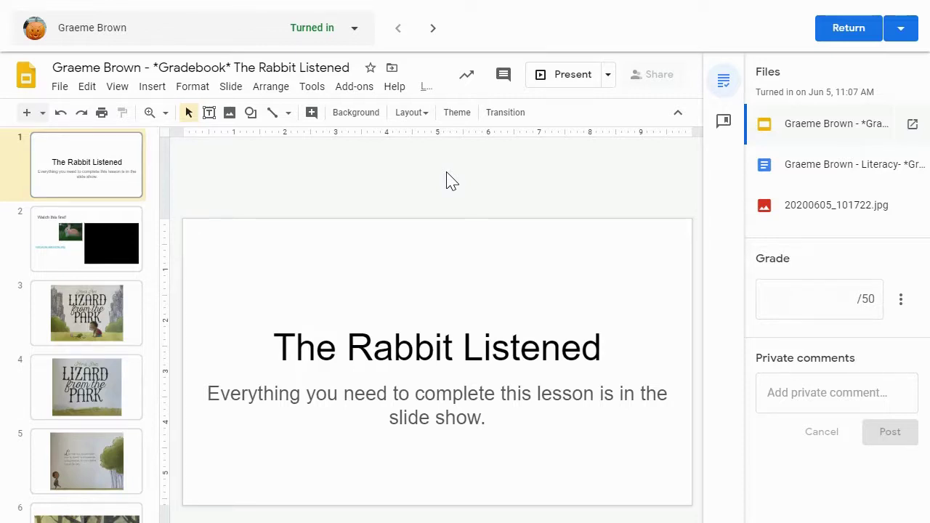
{"action": "left_click", "coordinate": [482, 420]}
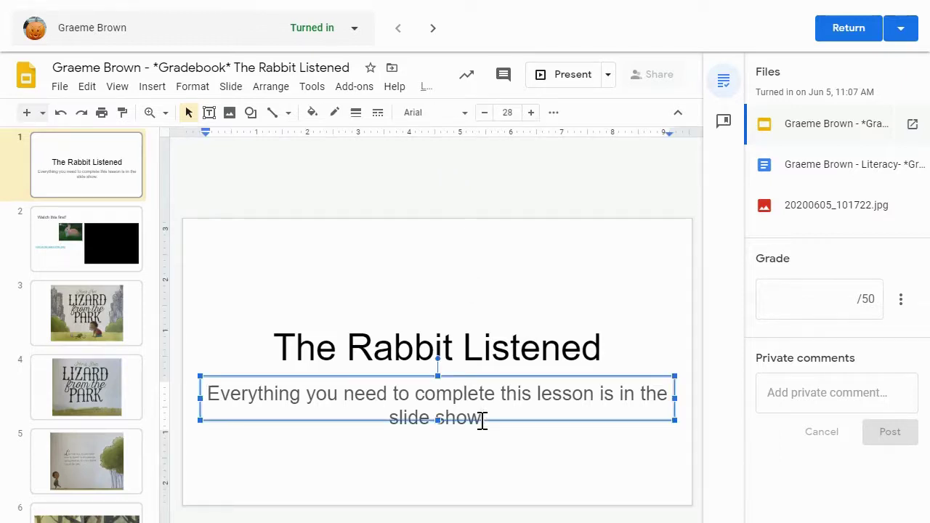
{"action": "left_click_drag", "start_coordinate": [482, 420], "coordinate": [187, 409]}
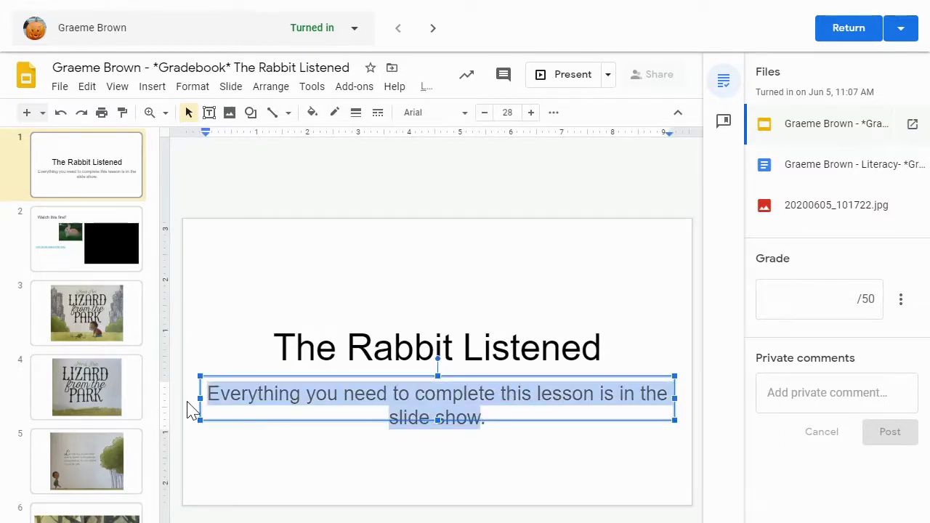
- Post the comment 'Fix the spelling mistakes here' on slide 1's subtitle
{"action": "left_click", "coordinate": [503, 75]}
{"action": "left_click", "coordinate": [617, 116]}
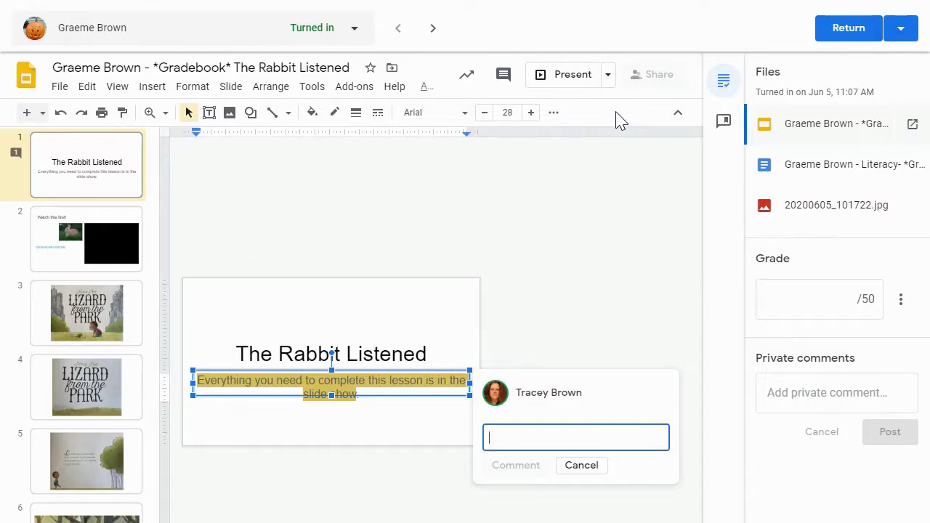
{"action": "type", "text": "Fix the spelling mistakes "}
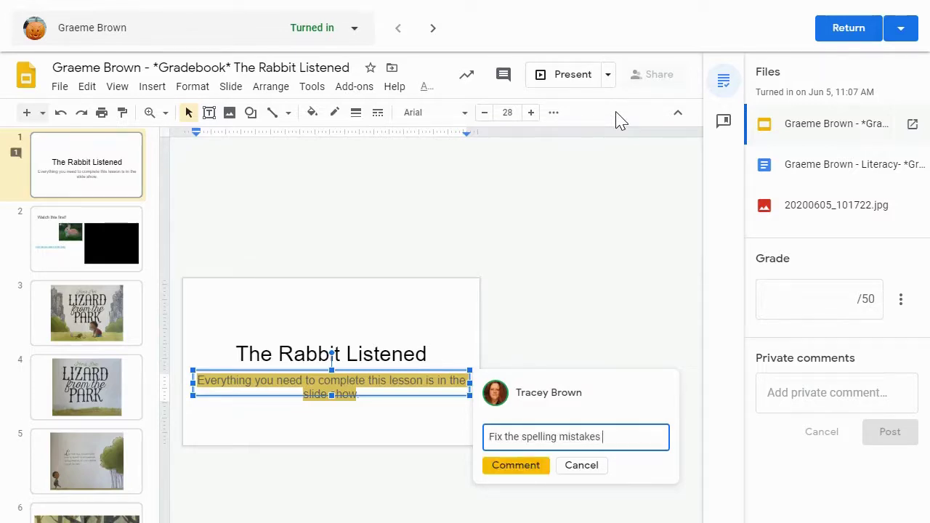
{"action": "type", "text": "here"}
{"action": "left_click", "coordinate": [515, 465]}
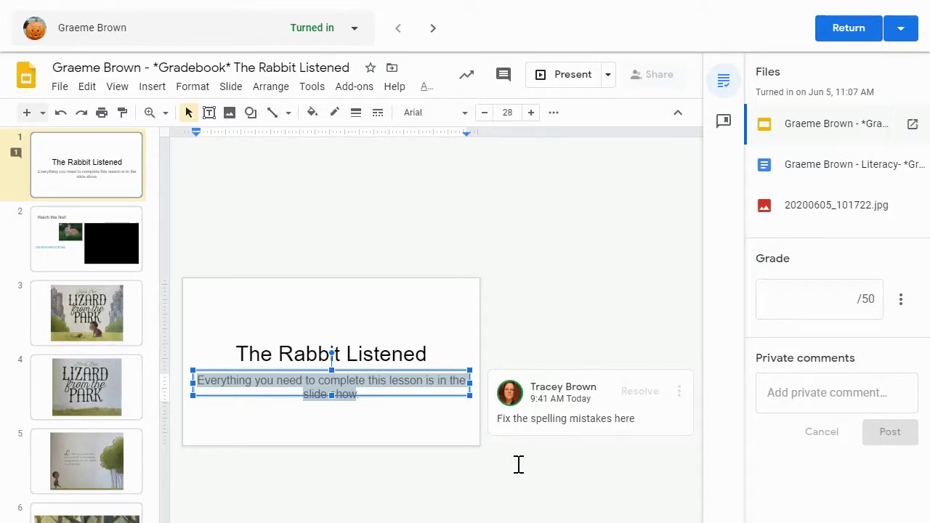
- Enter a grade of 45 out of 50 and post the prepared private feedback comment
{"action": "left_click", "coordinate": [826, 294]}
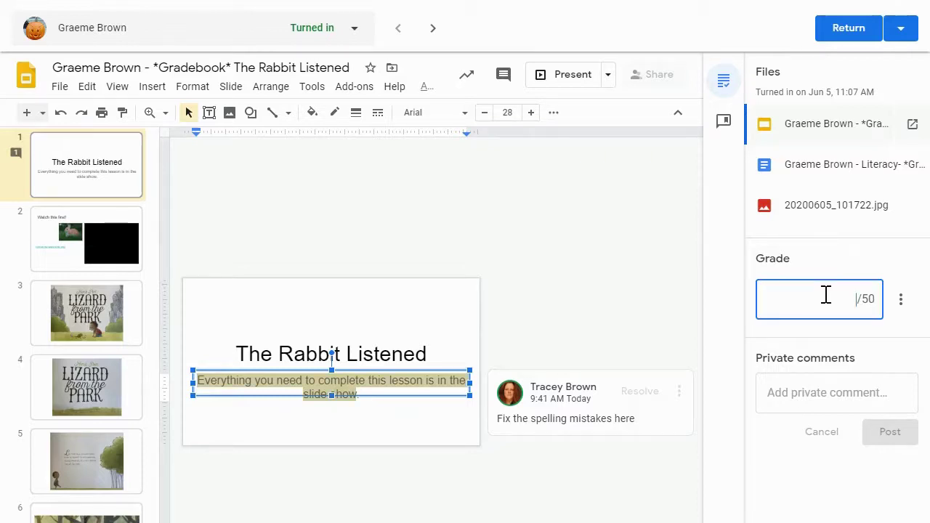
{"action": "type", "text": "45"}
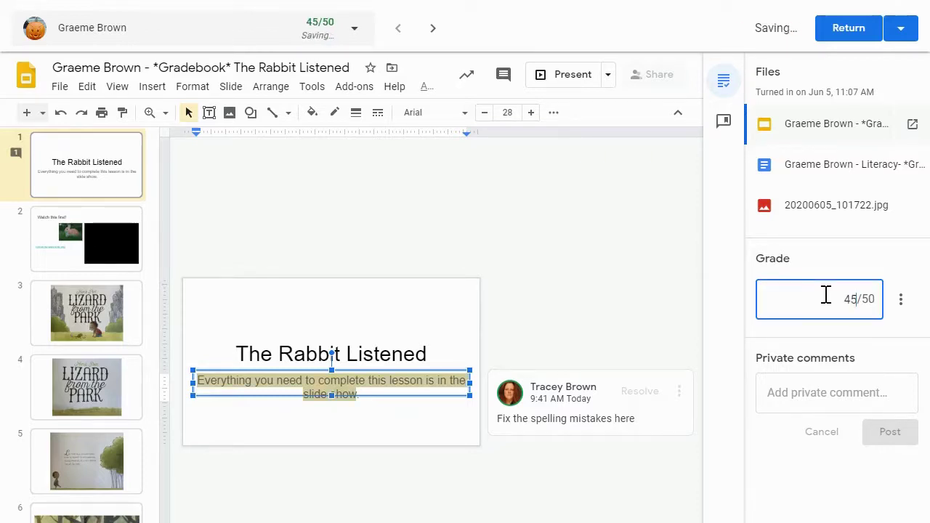
{"action": "left_click", "coordinate": [781, 393]}
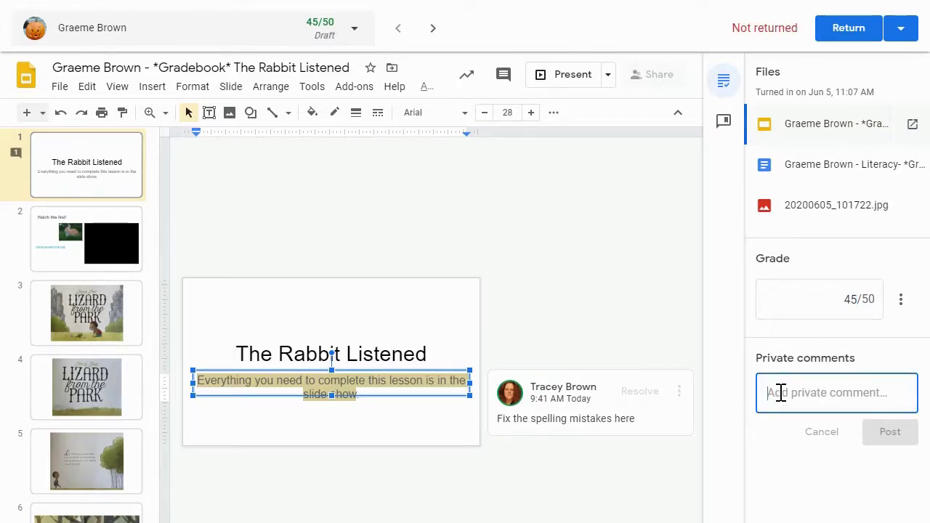
{"action": "type", "text": "YOu did great on the Doc and image, but you had two mistakes in the Slides file. Please correct and resubmit to earn additional points."}
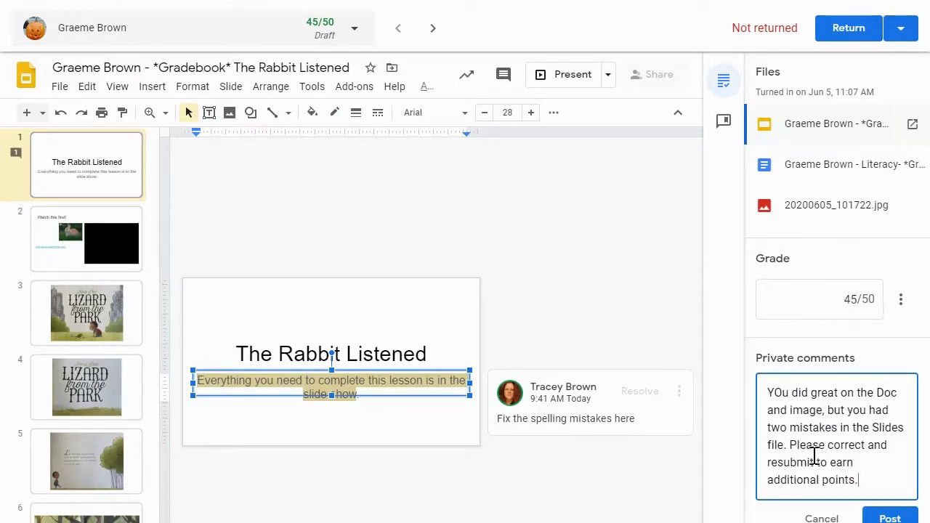
{"action": "left_click", "coordinate": [891, 517]}
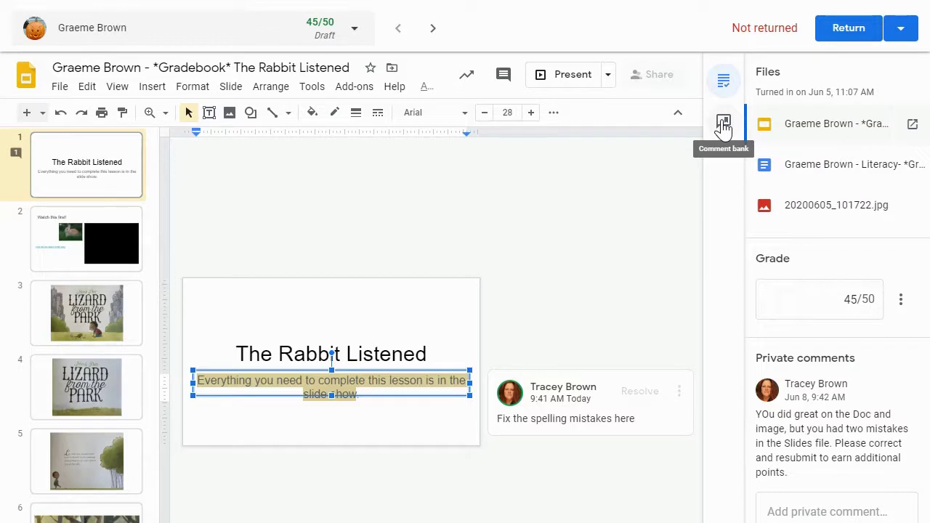
- Add 'Check your spelling' to the comment bank and display slide 2
{"action": "left_click", "coordinate": [723, 124]}
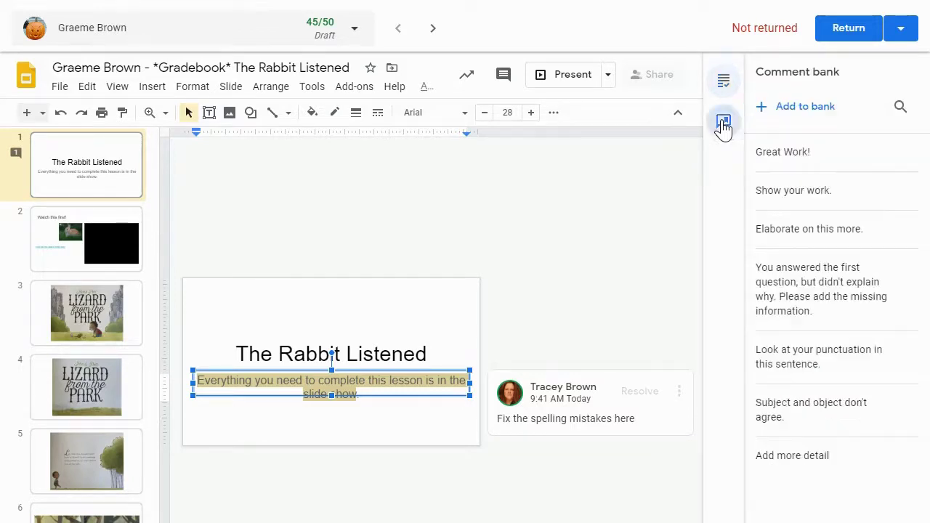
{"action": "left_click", "coordinate": [793, 115]}
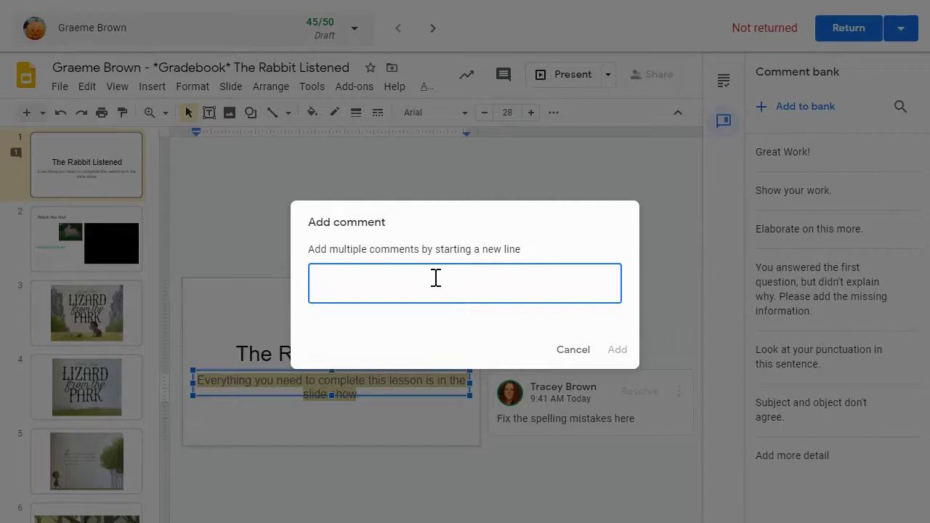
{"action": "type", "text": "Check your spelling"}
{"action": "left_click", "coordinate": [616, 350]}
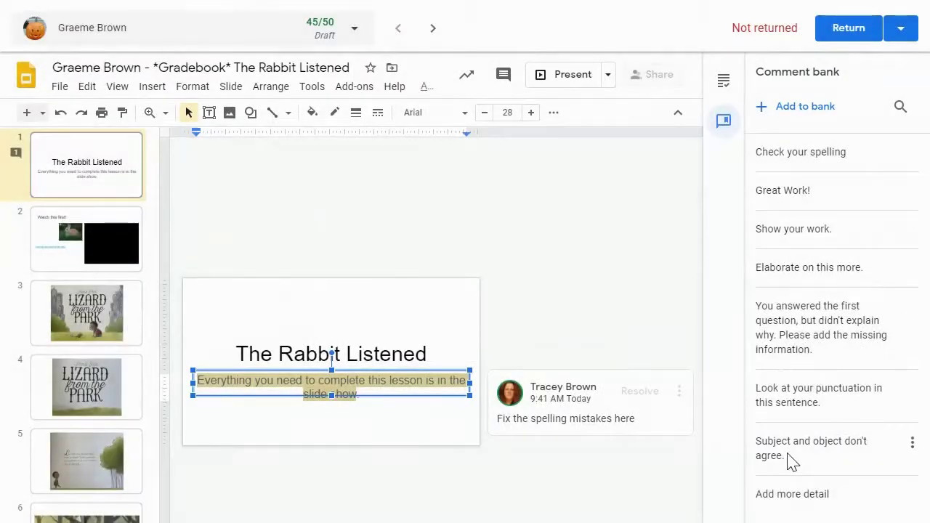
{"action": "left_click", "coordinate": [91, 263]}
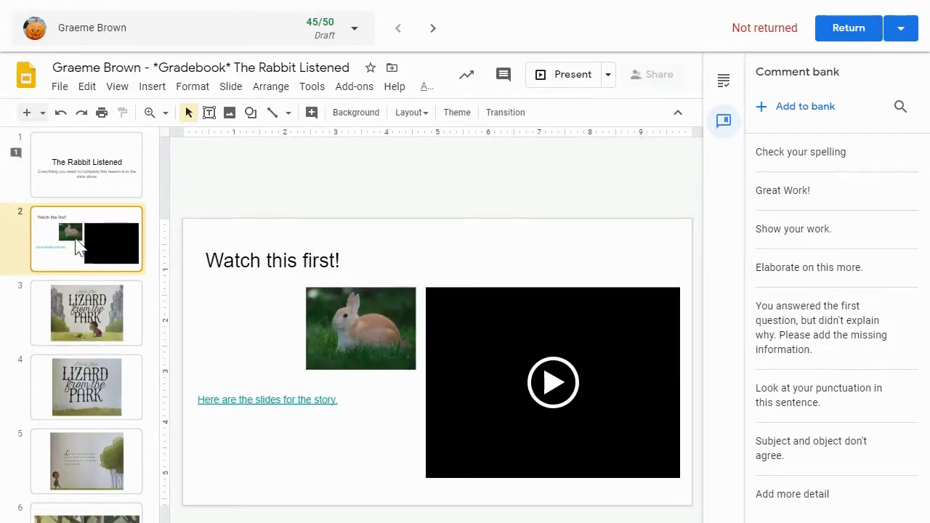
- Comment 'Look at your punctuation in this sentence' from the bank on slide 2's 'Watch this first!' title
{"action": "triple_click", "coordinate": [274, 257]}
{"action": "key", "text": "ctrl+alt+m"}
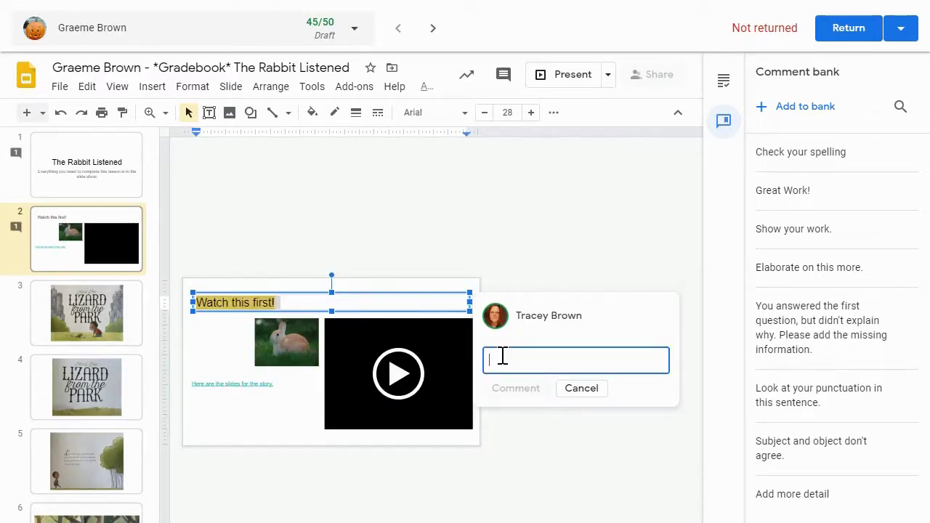
{"action": "type", "text": "#"}
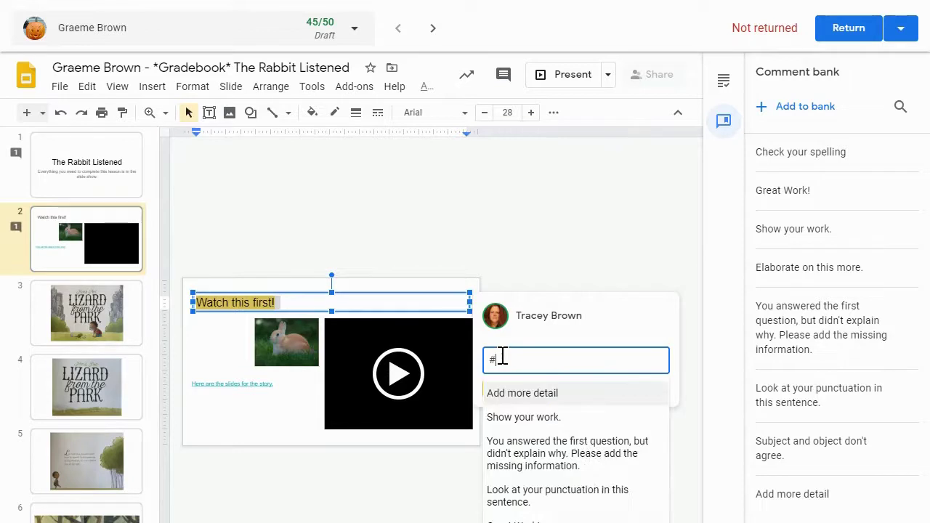
{"action": "left_click", "coordinate": [540, 501]}
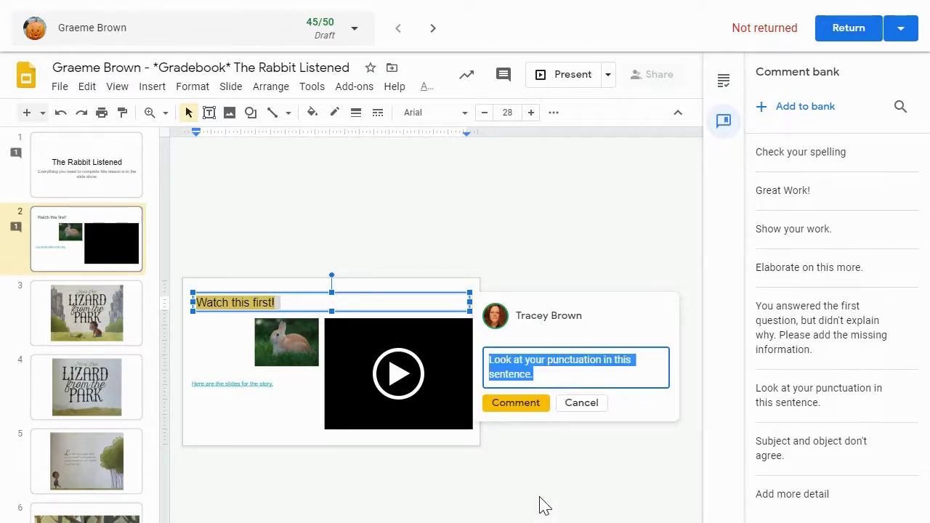
{"action": "left_click", "coordinate": [522, 404]}
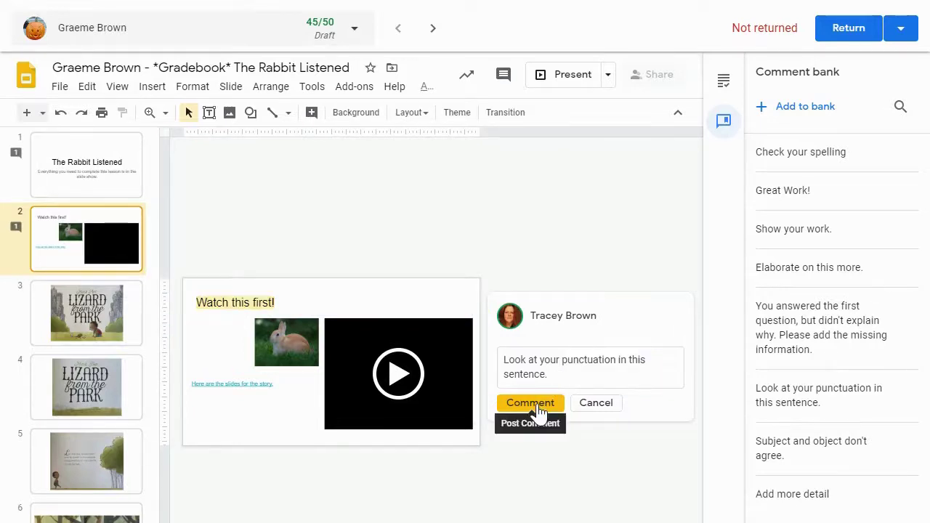
{"action": "left_click", "coordinate": [537, 409]}
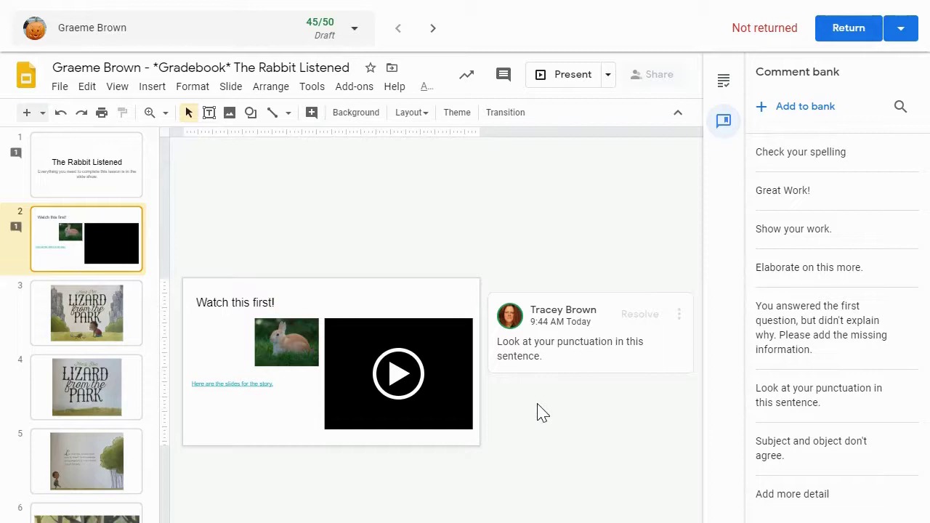
- Return the 45/50 graded work to the student, then glance at the class student list
{"action": "left_click", "coordinate": [722, 82]}
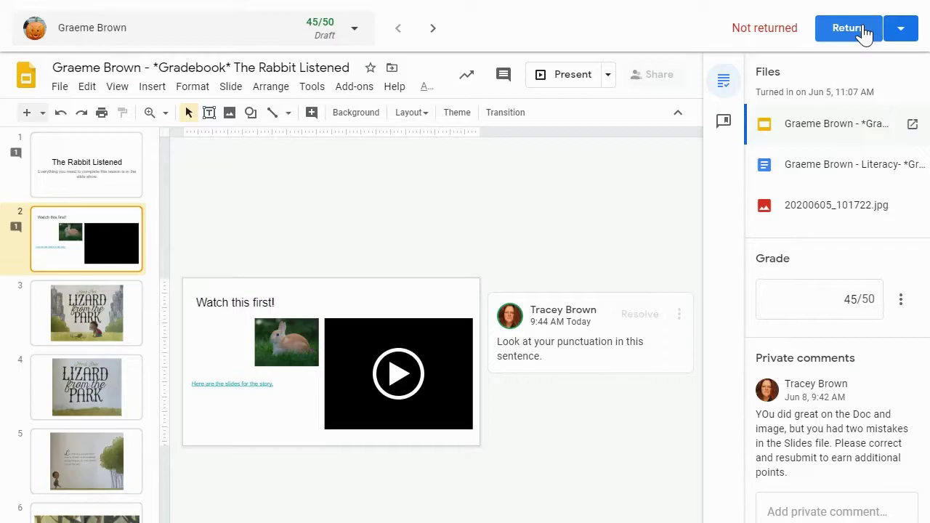
{"action": "left_click", "coordinate": [863, 34]}
{"action": "left_click", "coordinate": [584, 341]}
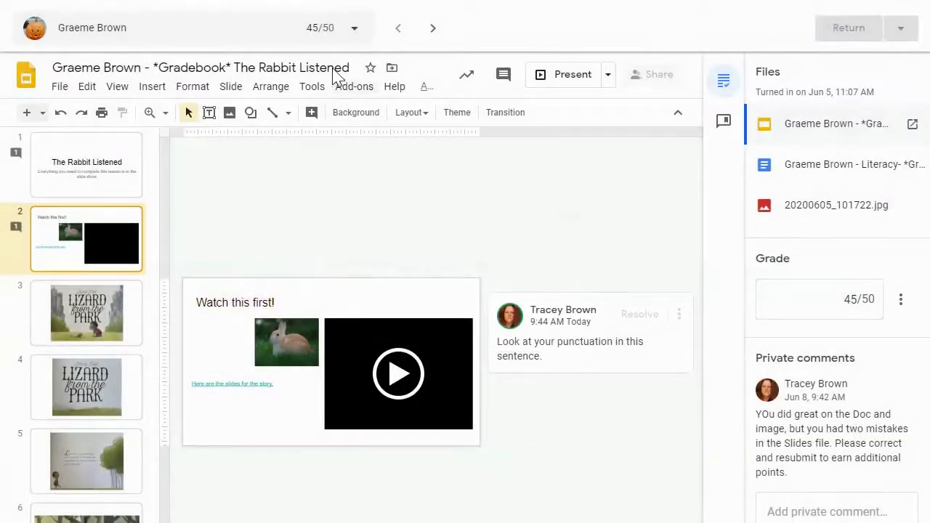
{"action": "left_click", "coordinate": [355, 33]}
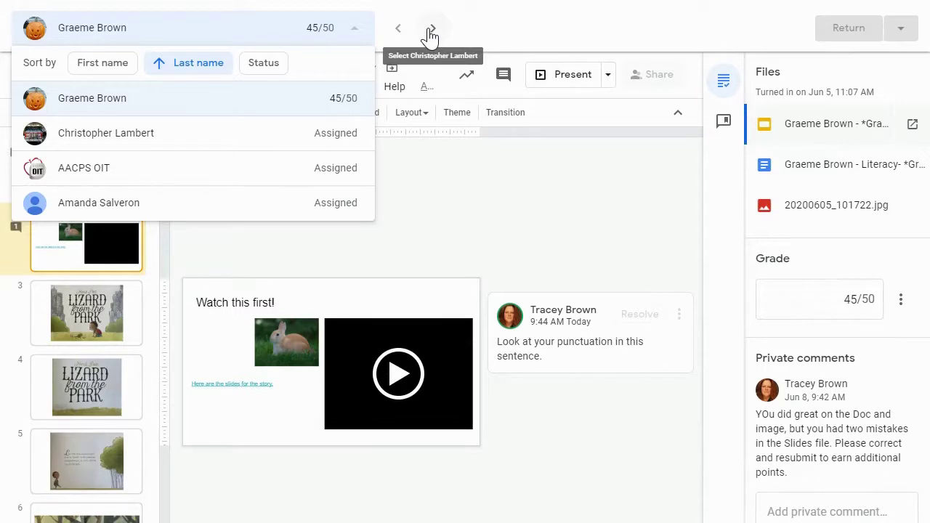
{"action": "left_click", "coordinate": [535, 33]}
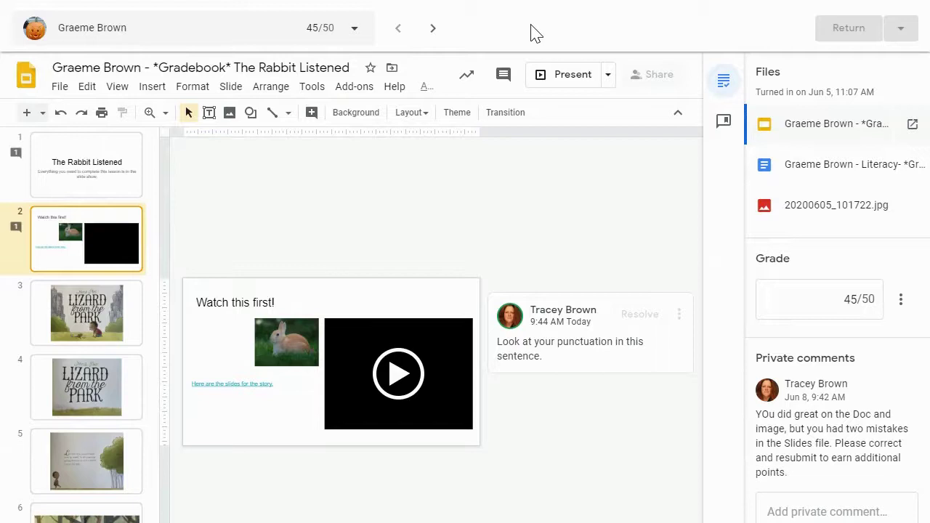